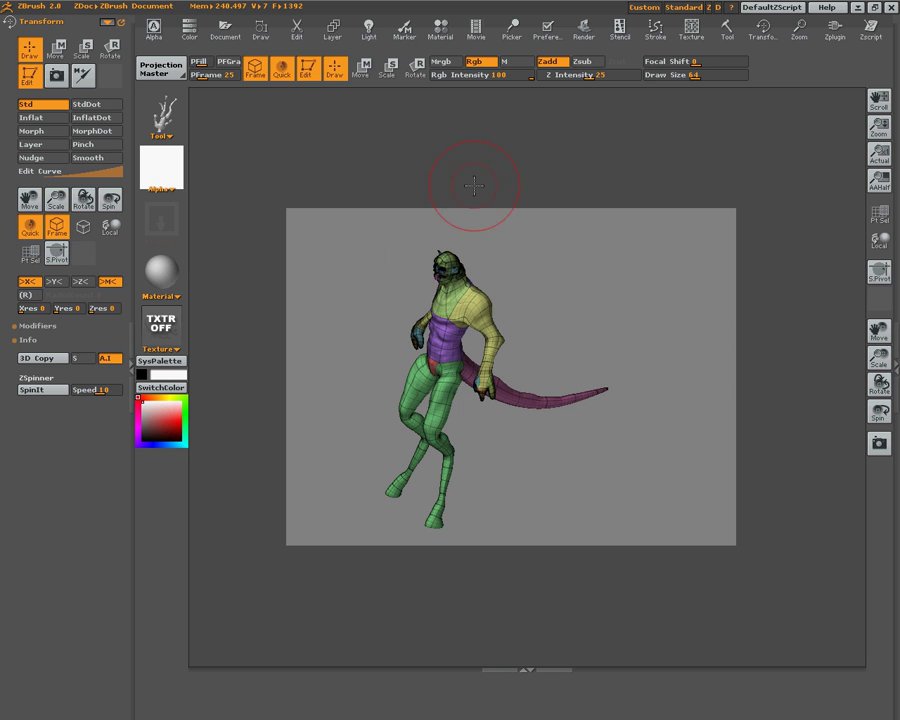
Open the Document palette to view the current 640 by 480 canvas size.
left_click(228, 32)
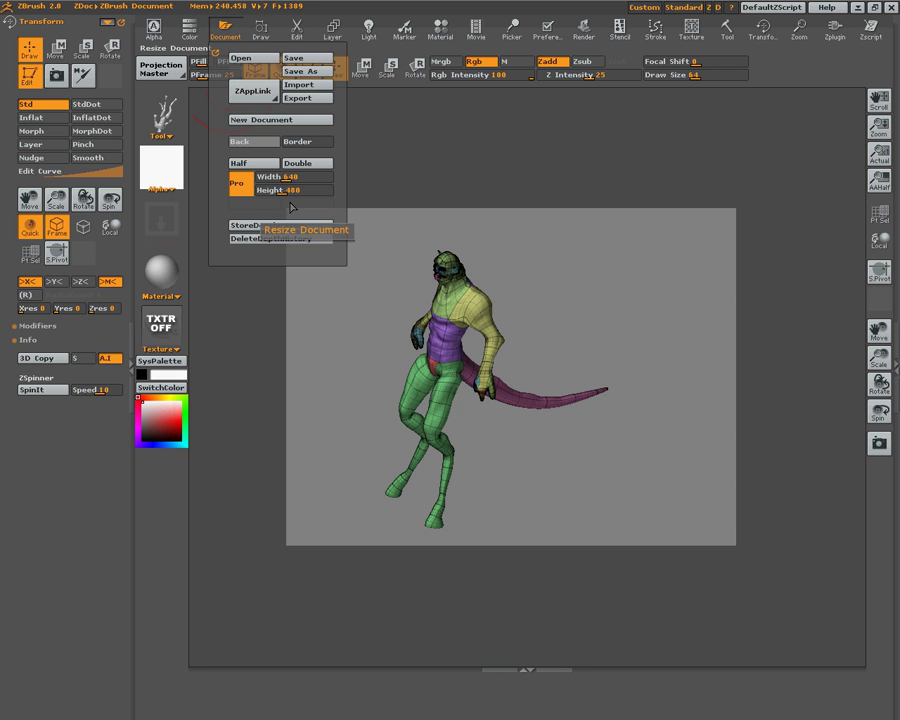
Check the Width and Height sliders, leave them at 640 by 480, and close the palette.
left_click(285, 177)
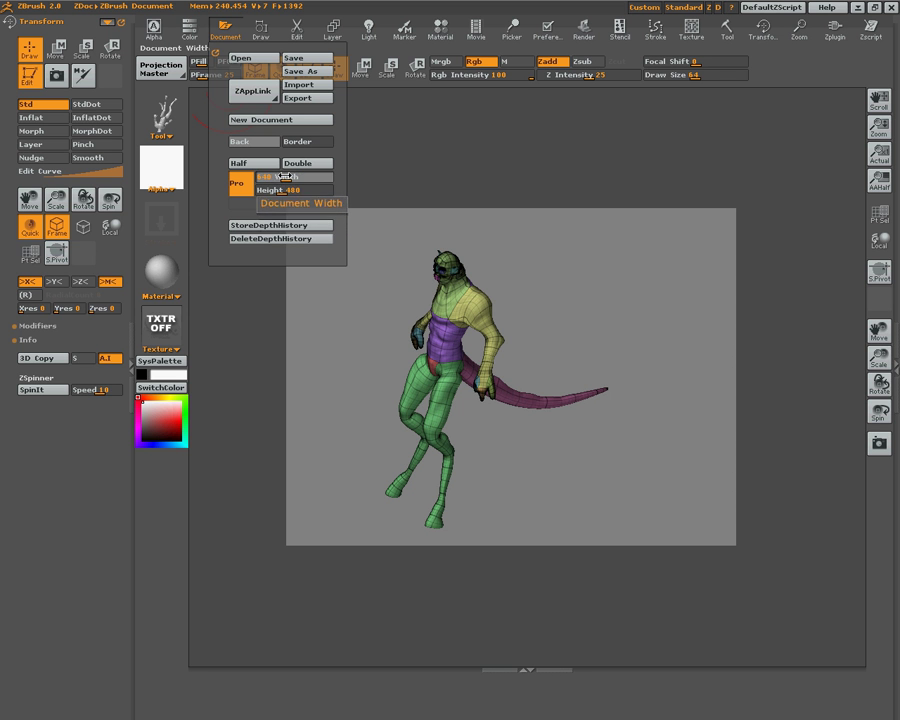
left_click(288, 189)
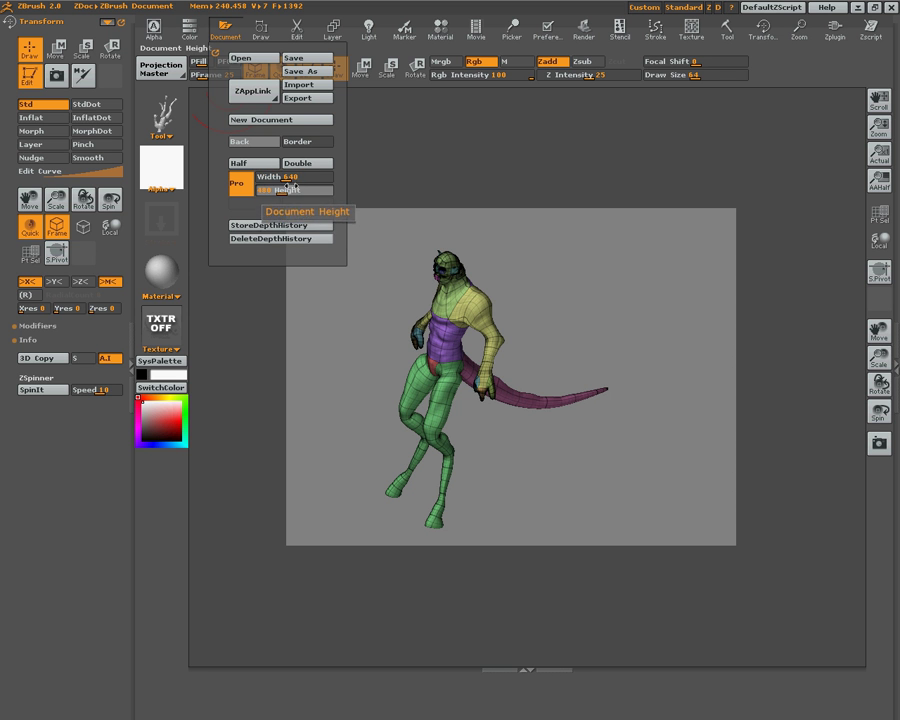
left_click(284, 178)
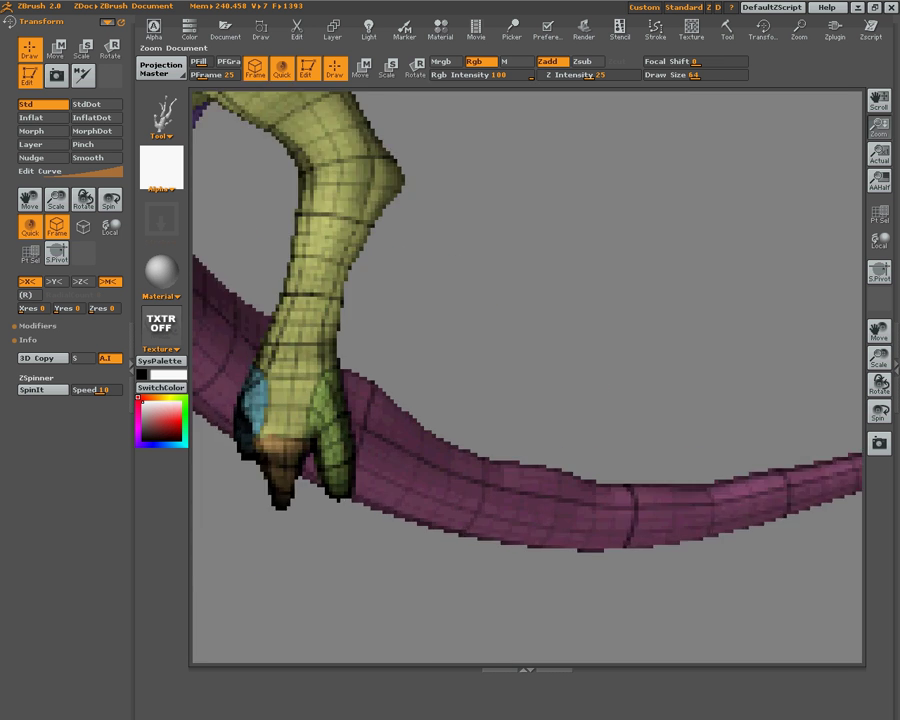
Zoom in on the tail, rotate the lizard to a new angle, and return to Actual Size.
mouse_move(879, 127)
left_mouse_down()
mouse_move(650, 160)
mouse_move(720, 160)
left_mouse_up()
mouse_move(502, 254)
left_mouse_down()
mouse_move(579, 280)
mouse_move(248, 475)
left_mouse_up()
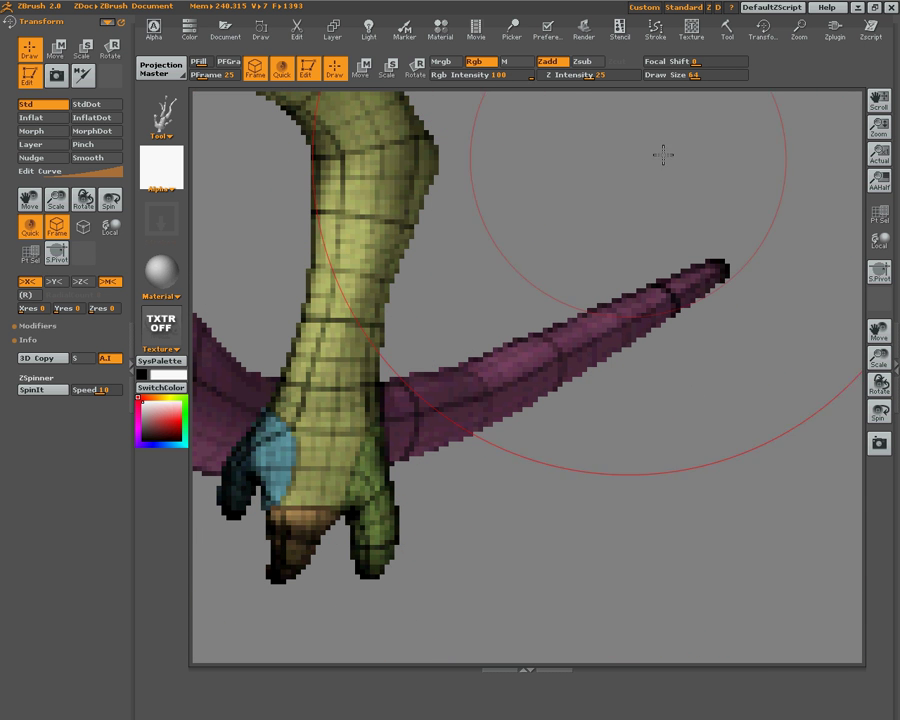
key("0")
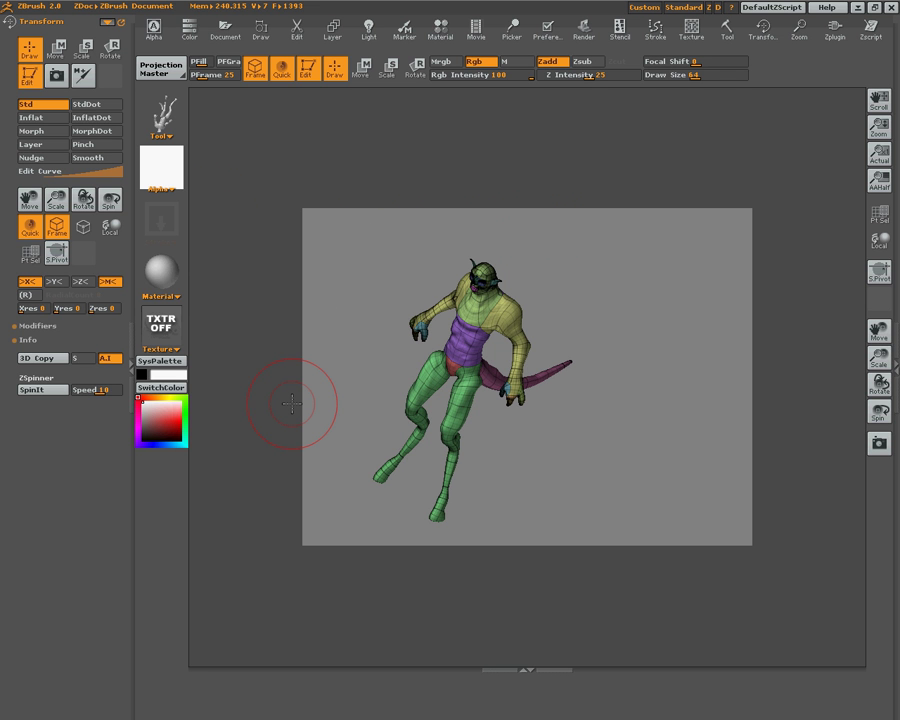
Set the document Width to 1064 (Height 798) and confirm the resize with Sí.
left_click(226, 30)
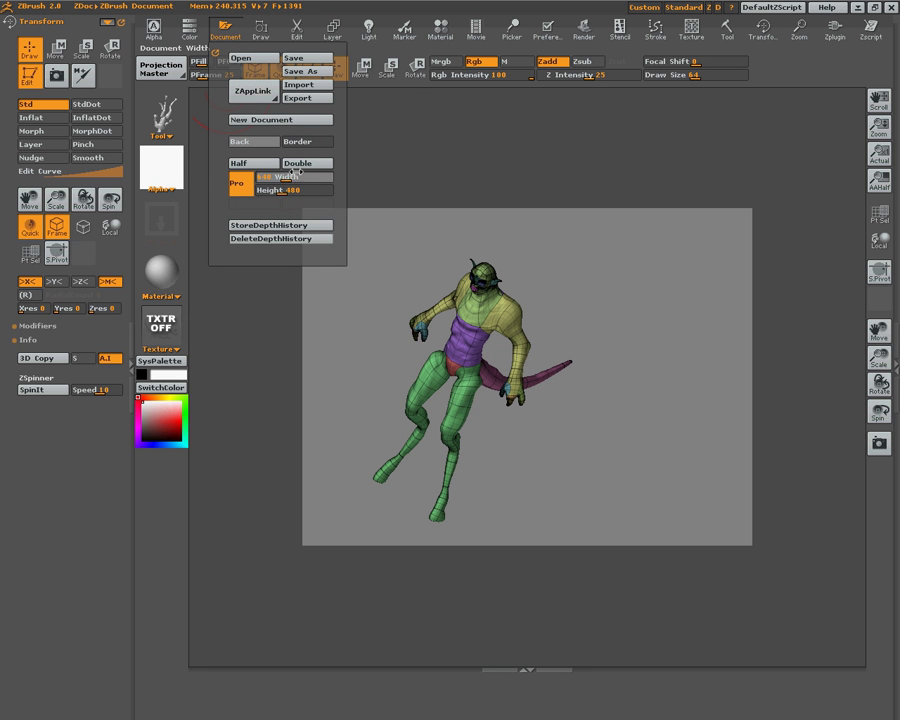
left_click_drag(289, 178, 295, 178)
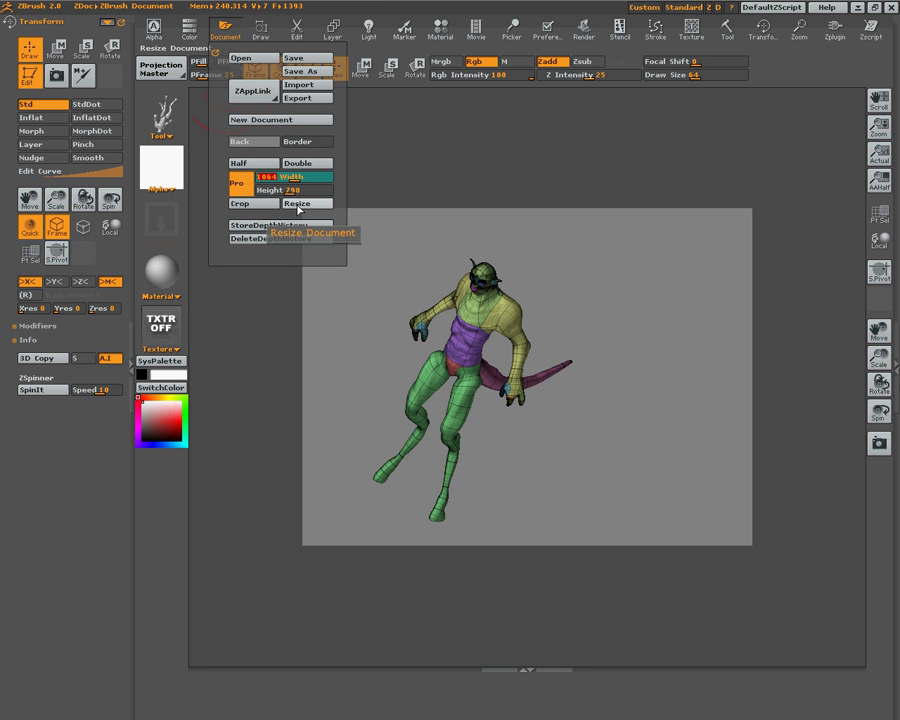
left_click(298, 205)
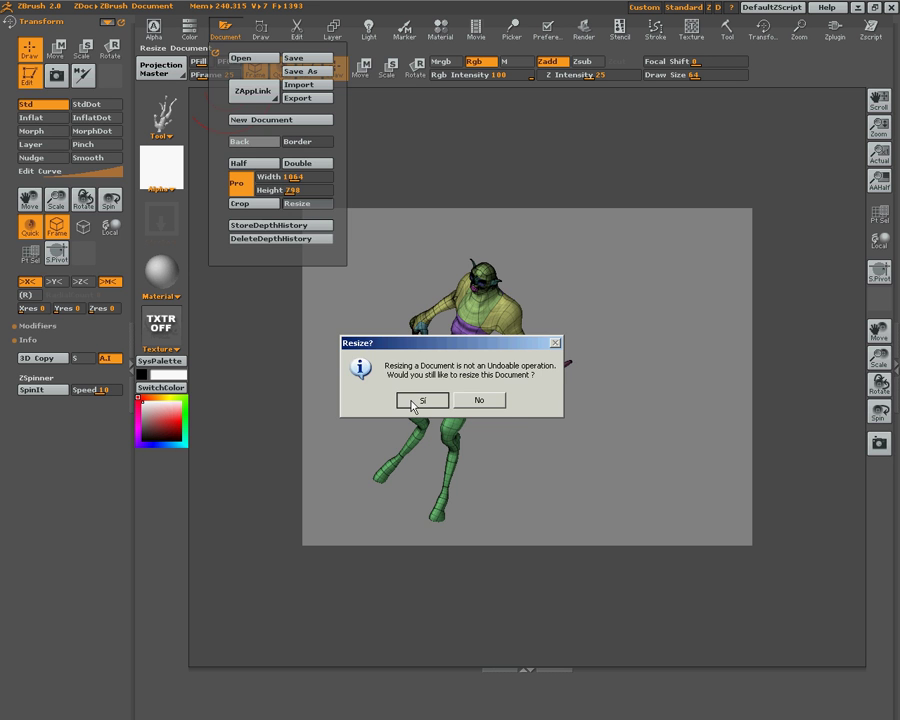
left_click(414, 402)
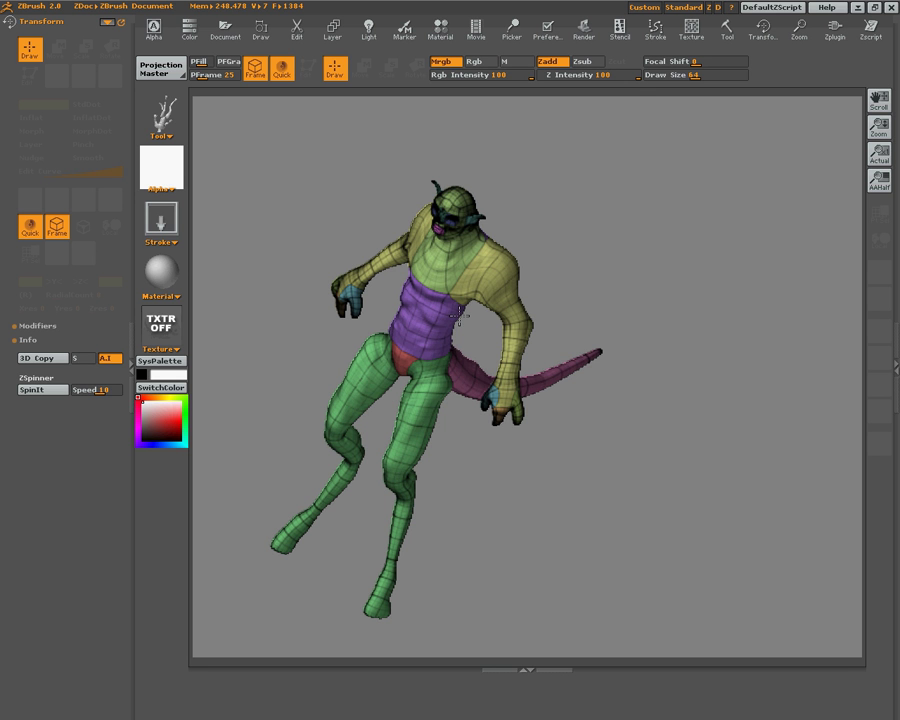
Clear the canvas, redraw the horned creature in Edit mode, tilt it, and hide polyframe.
key("ctrl+n")
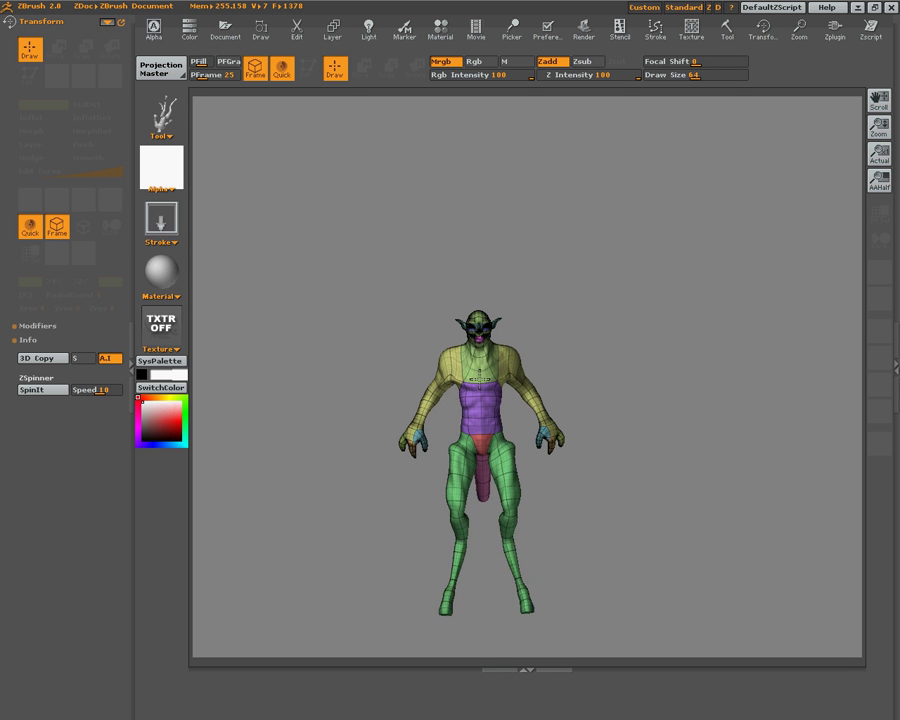
left_click_drag(480, 415, 400, 260)
left_click(310, 78)
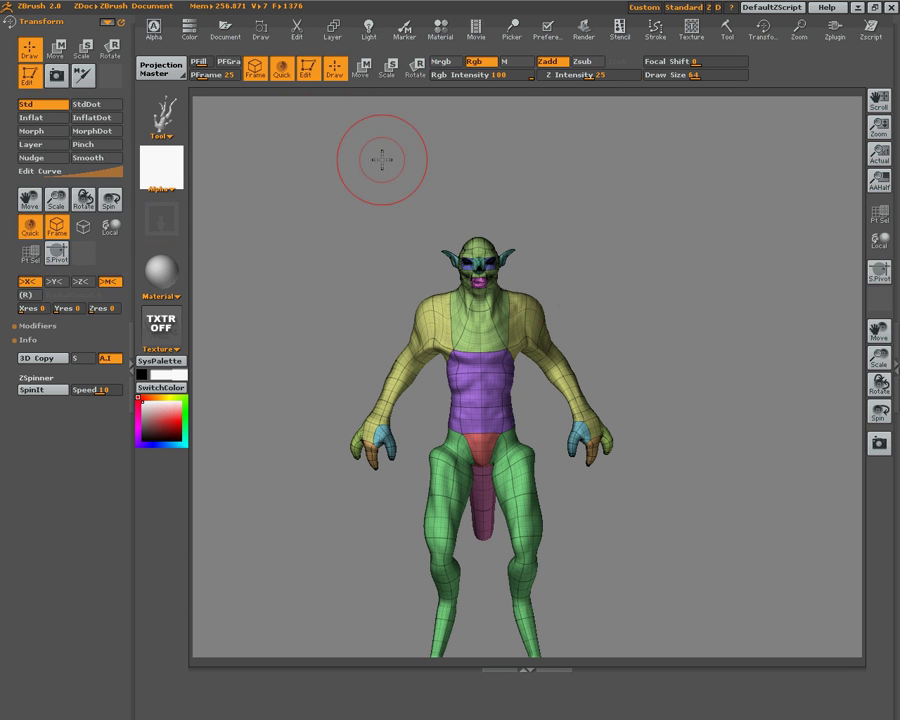
mouse_move(634, 335)
left_mouse_down()
mouse_move(560, 324)
mouse_move(637, 291)
mouse_move(572, 192)
mouse_move(529, 229)
mouse_move(526, 193)
left_mouse_up()
key("shift+f")
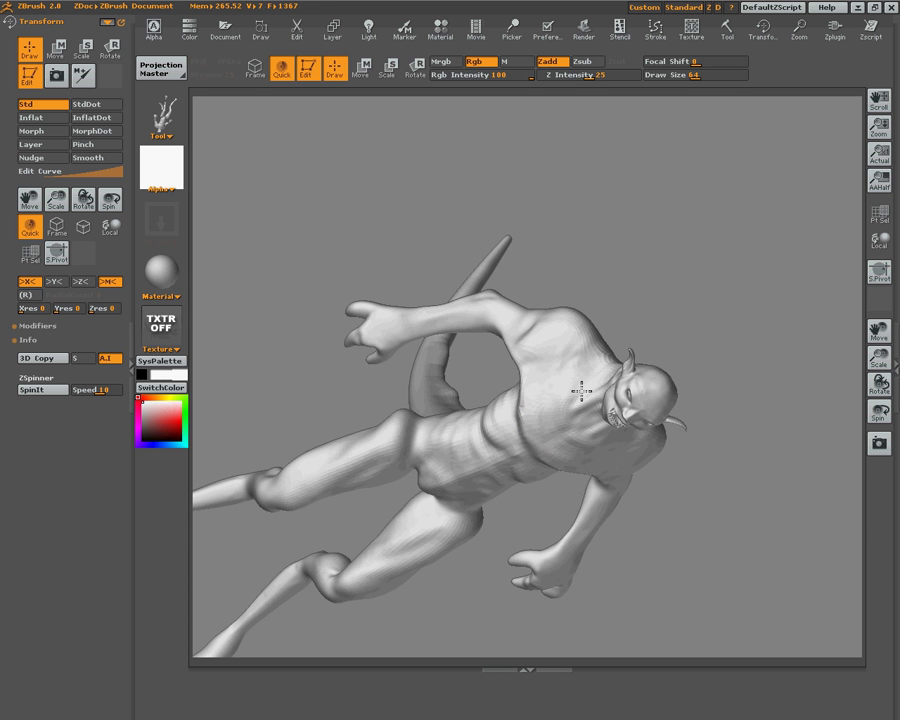
Turn the creature to a side view, exit Edit mode with T, clear it with Ctrl+N, then reopen Document.
mouse_move(632, 330)
left_mouse_down()
mouse_move(649, 287)
mouse_move(639, 255)
mouse_move(669, 342)
mouse_move(649, 376)
left_mouse_up()
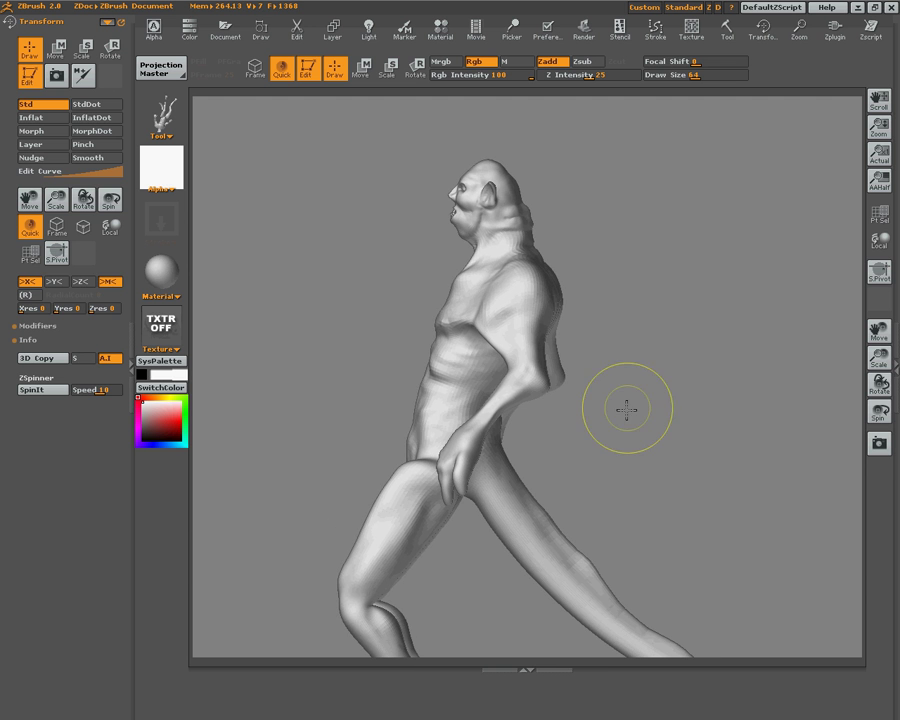
key("t")
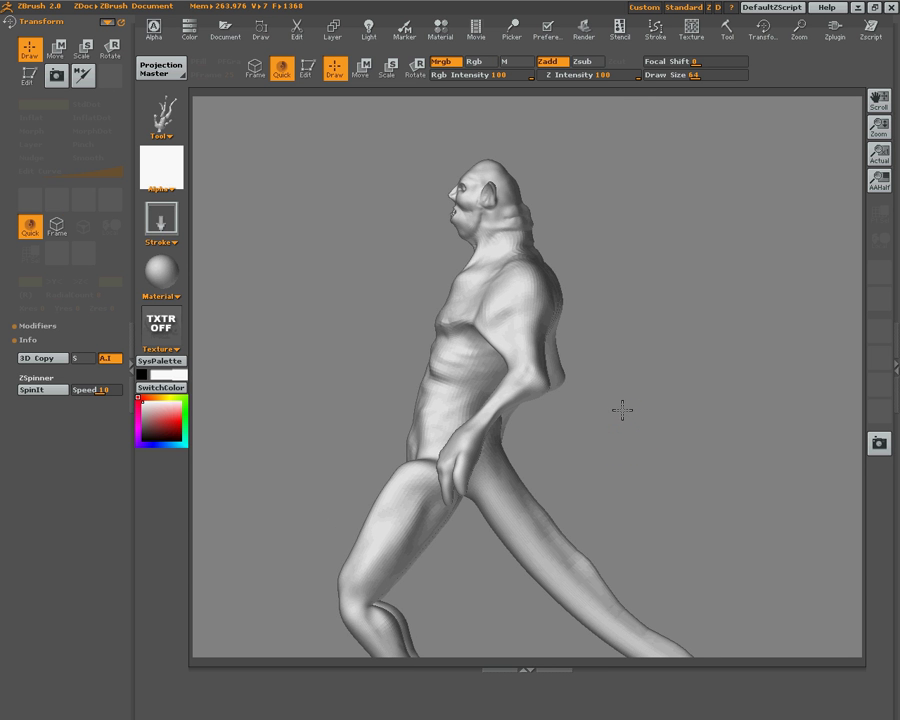
key("ctrl+n")
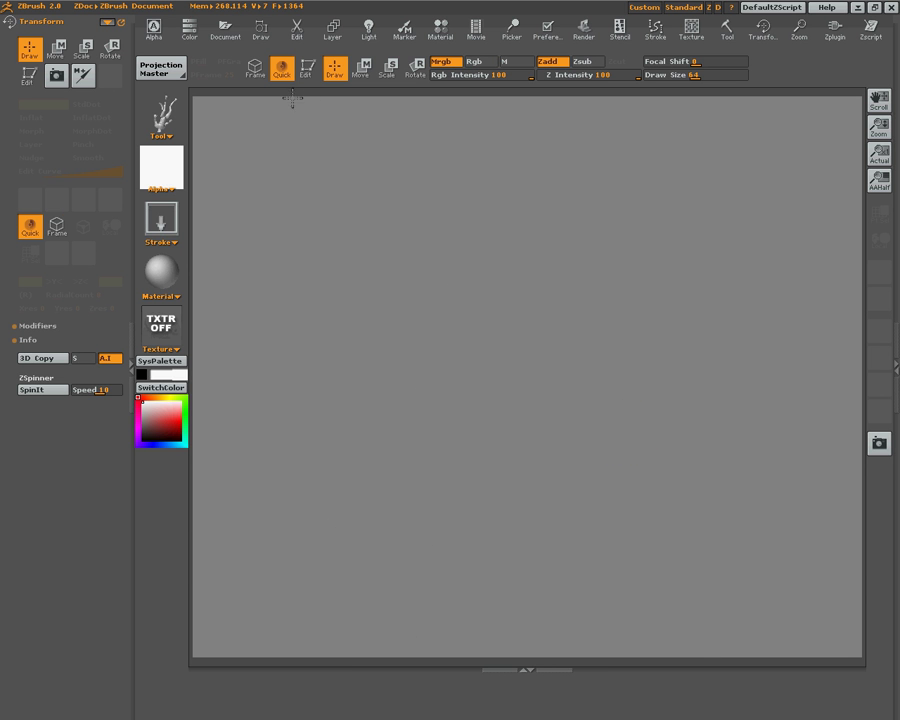
left_click(230, 36)
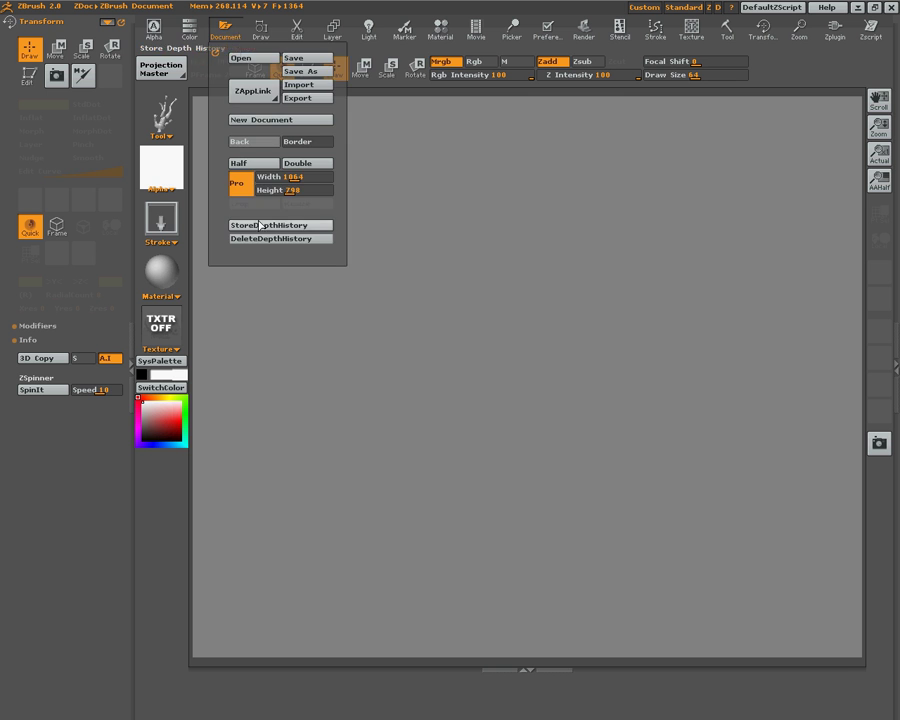
Open the Layer palette showing Layer 1 as a 1064 by 798 image at depth 32.
left_click(334, 30)
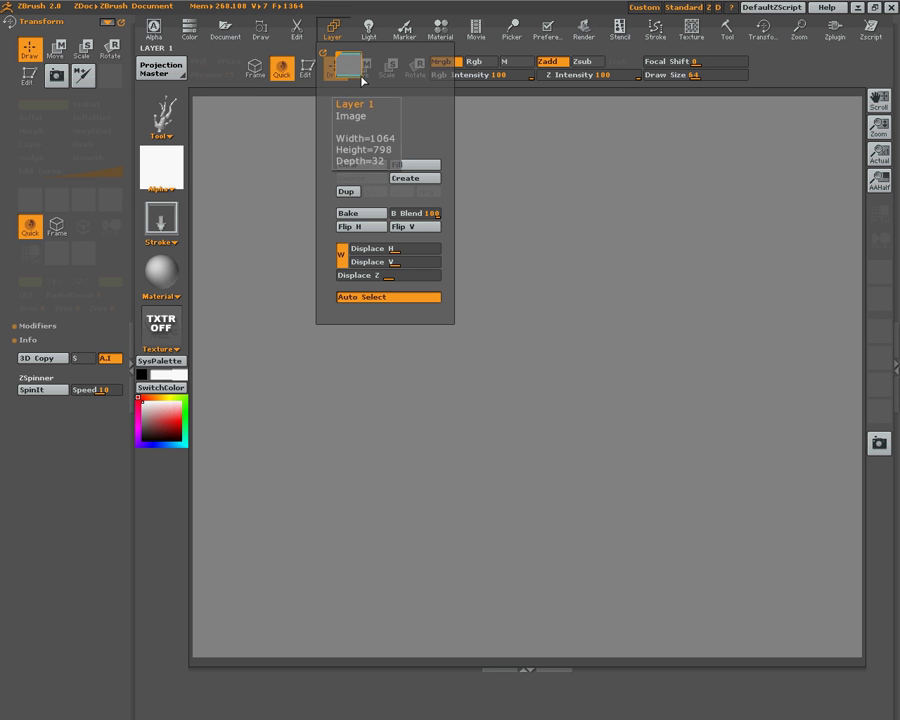
Move off the Layer palette so it closes over the blank 1064 by 798 canvas.
left_click_drag(357, 80, 417, 128)
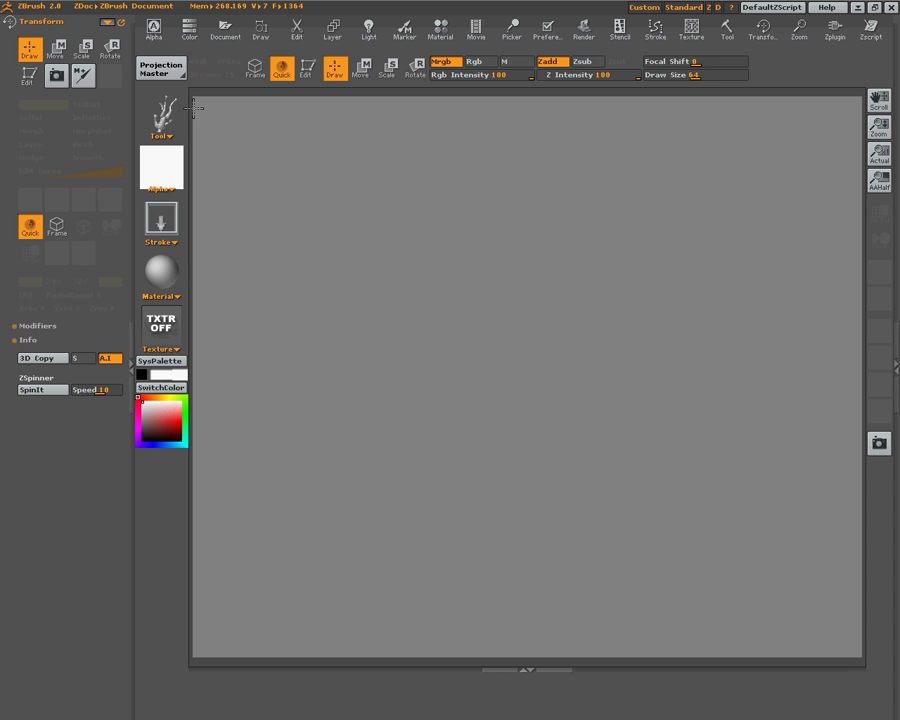
Select SimpleBrush, turn Zadd off, and set the drawing colour to red.
left_click(162, 112)
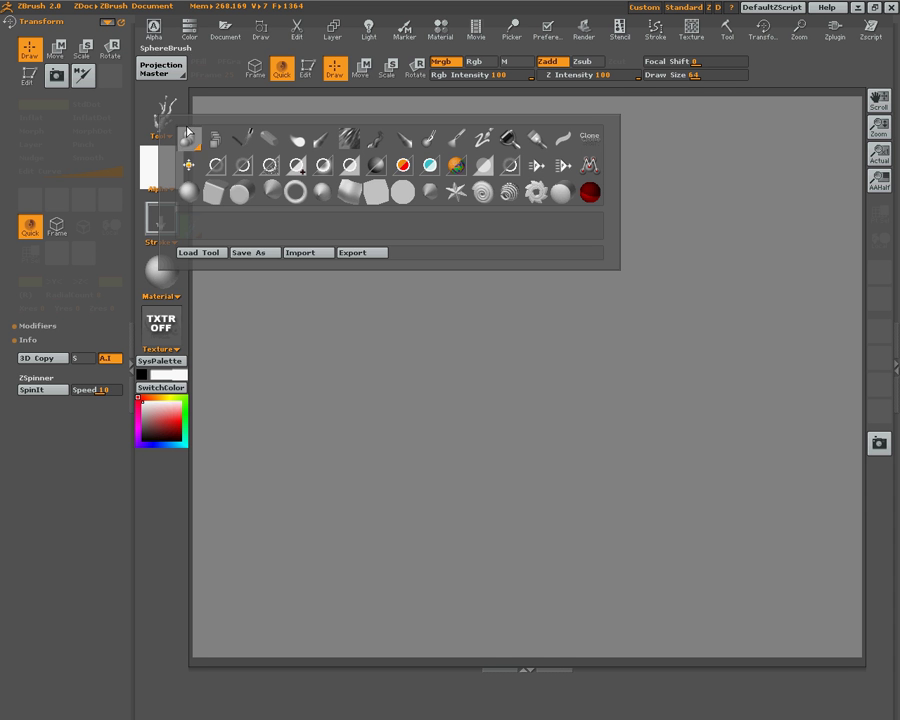
left_click(249, 142)
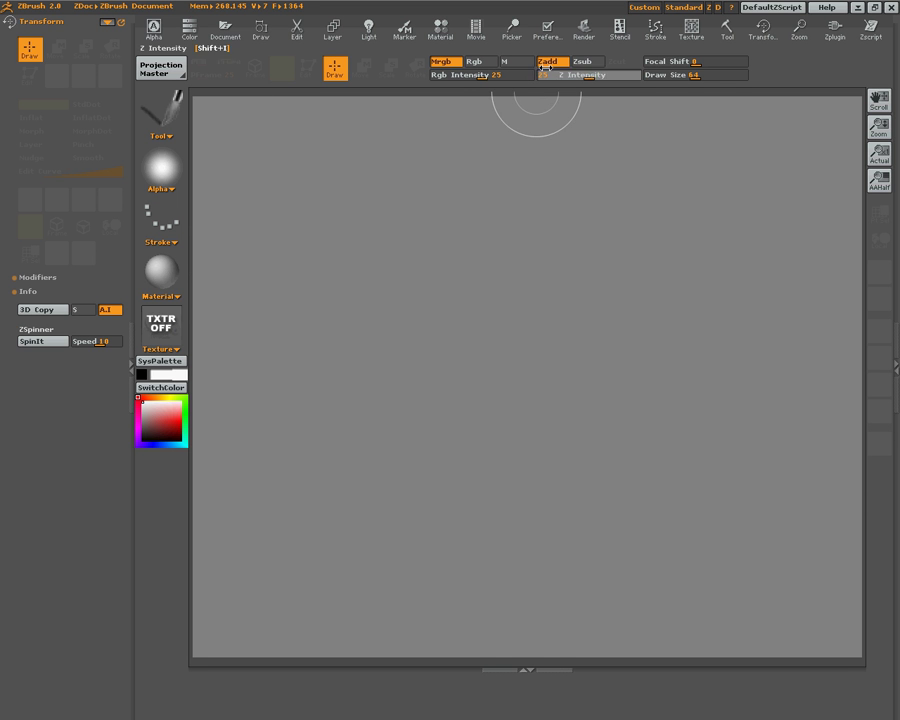
left_click(553, 64)
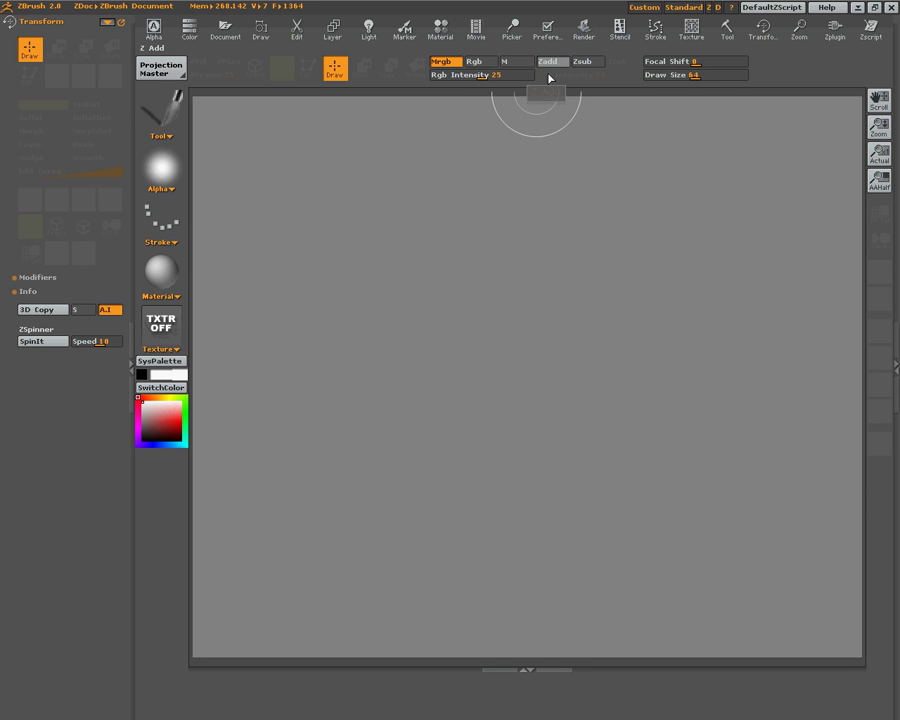
left_click(175, 423)
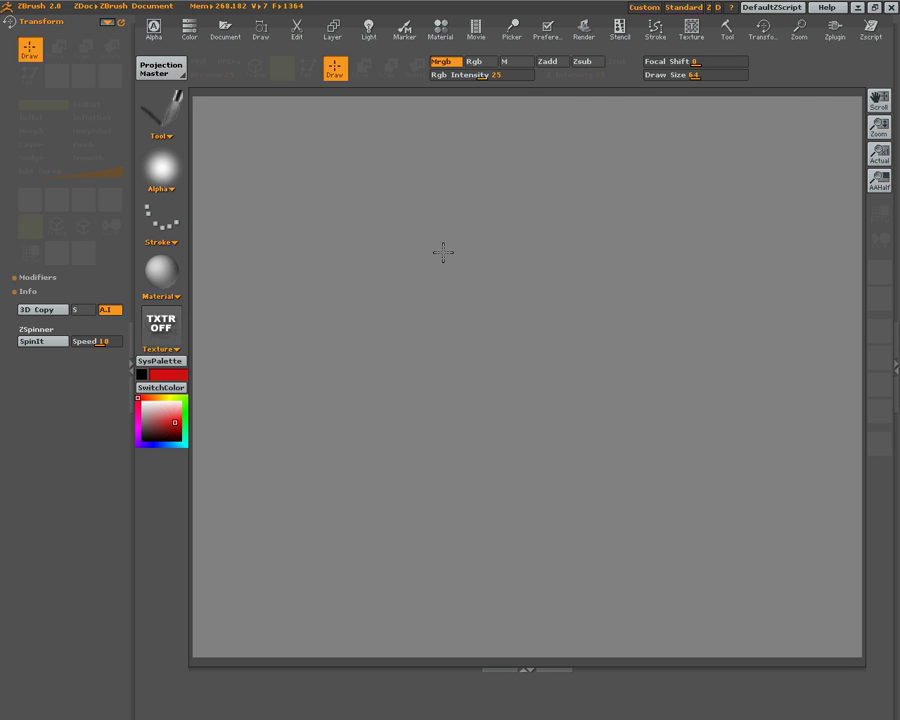
left_click(344, 246)
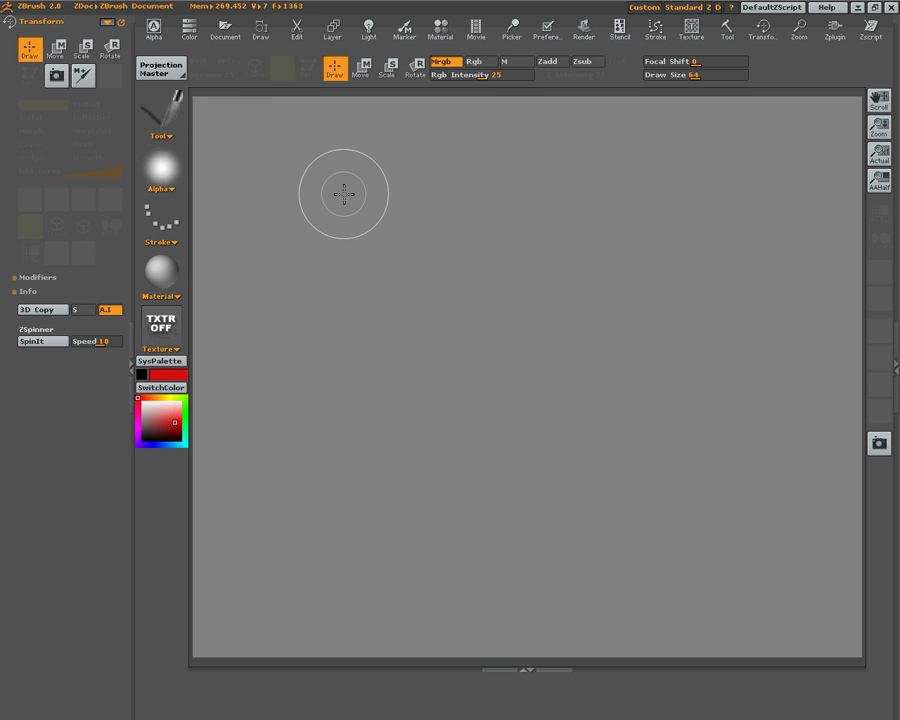
Turn Zadd on, paint two raised red test strokes, then clear them with Ctrl+N.
left_click(551, 63)
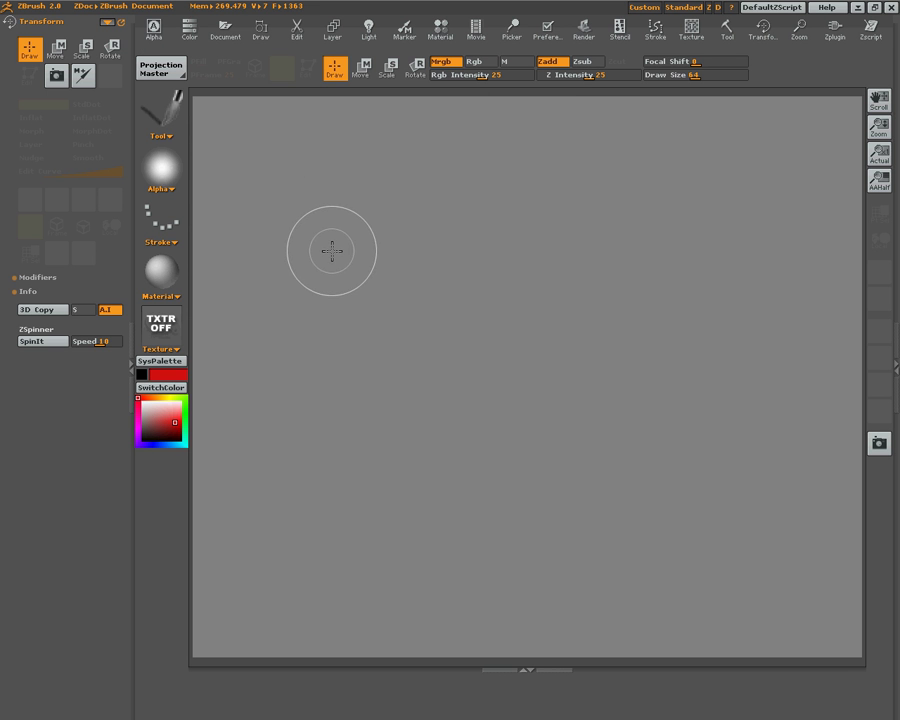
mouse_move(297, 275)
left_mouse_down()
mouse_move(423, 261)
mouse_move(578, 304)
left_mouse_up()
mouse_move(338, 402)
left_mouse_down()
mouse_move(453, 430)
mouse_move(550, 410)
mouse_move(650, 412)
left_mouse_up()
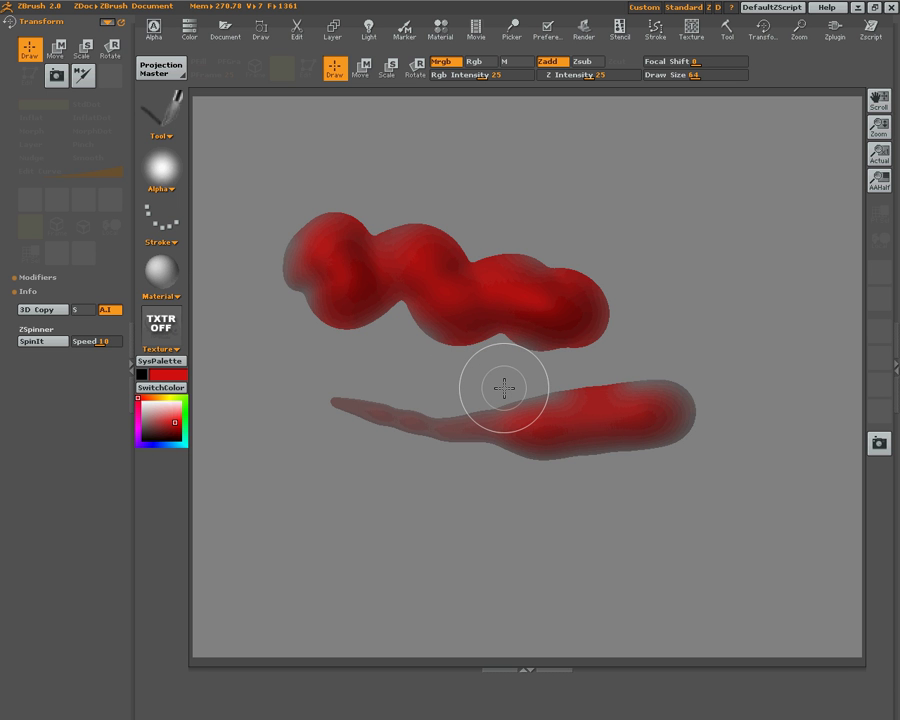
key("ctrl+n")
left_click(333, 37)
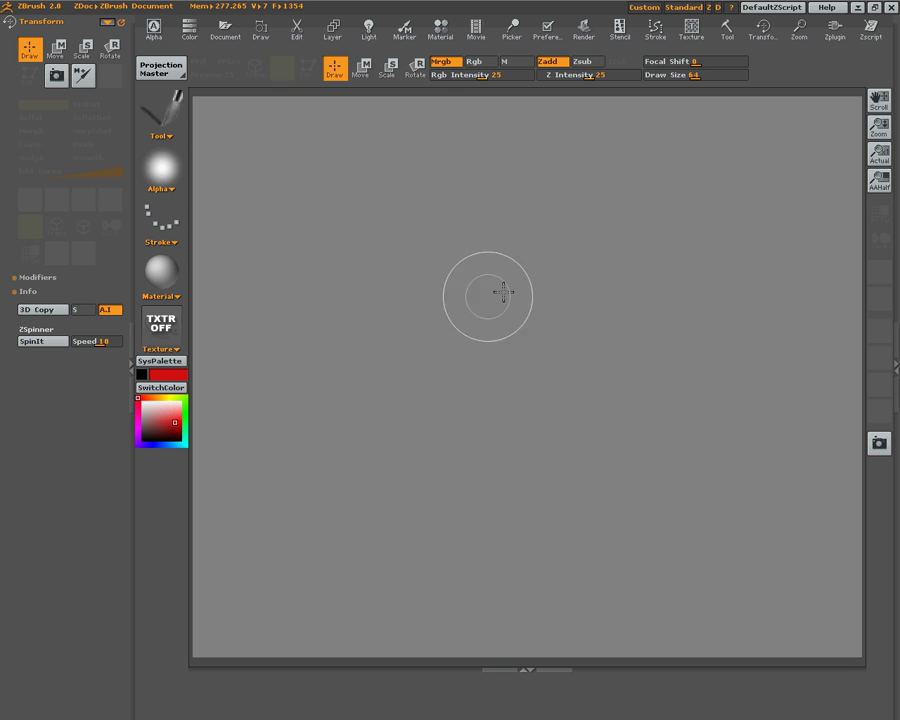
Turn off Zadd so strokes paint flat colour, and bring up the Layer palette.
left_click(547, 32)
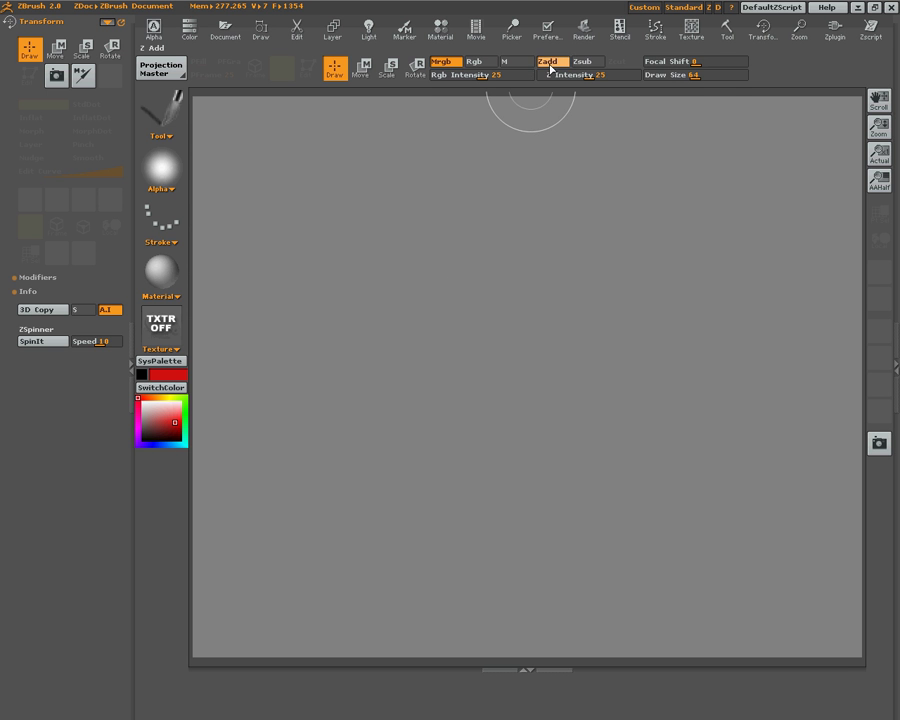
left_click(550, 62)
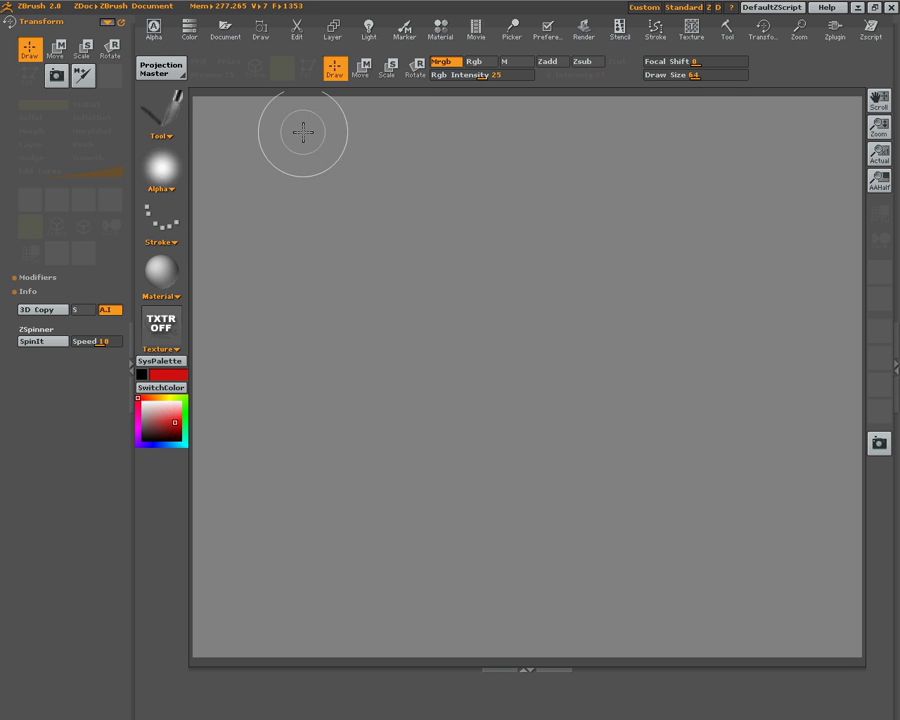
left_click(333, 33)
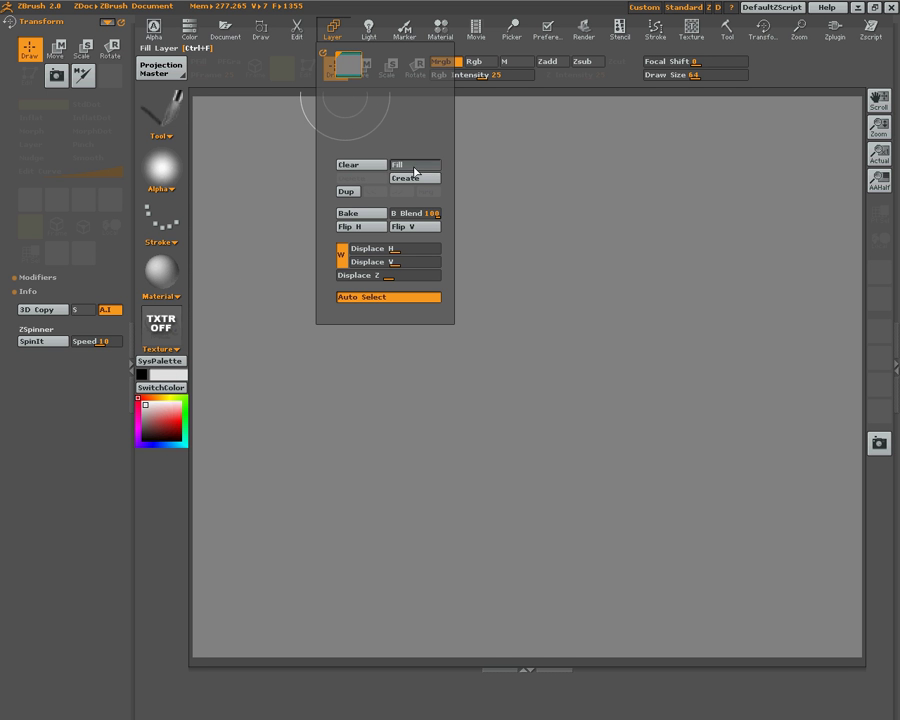
Fill the layer with light grey and set the paint colour to dark red.
left_click(413, 168)
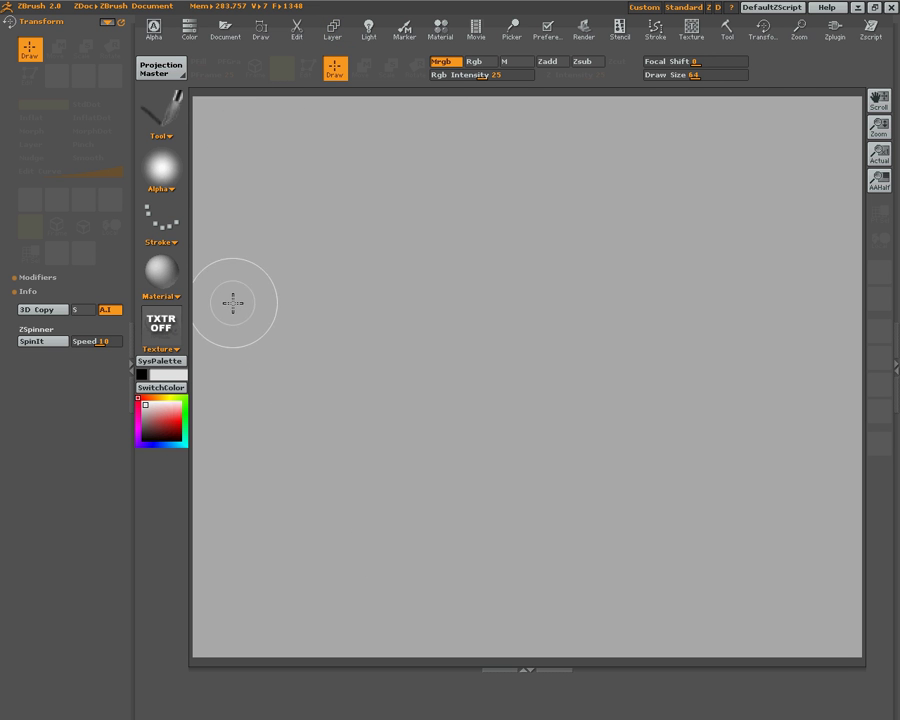
left_click(166, 423)
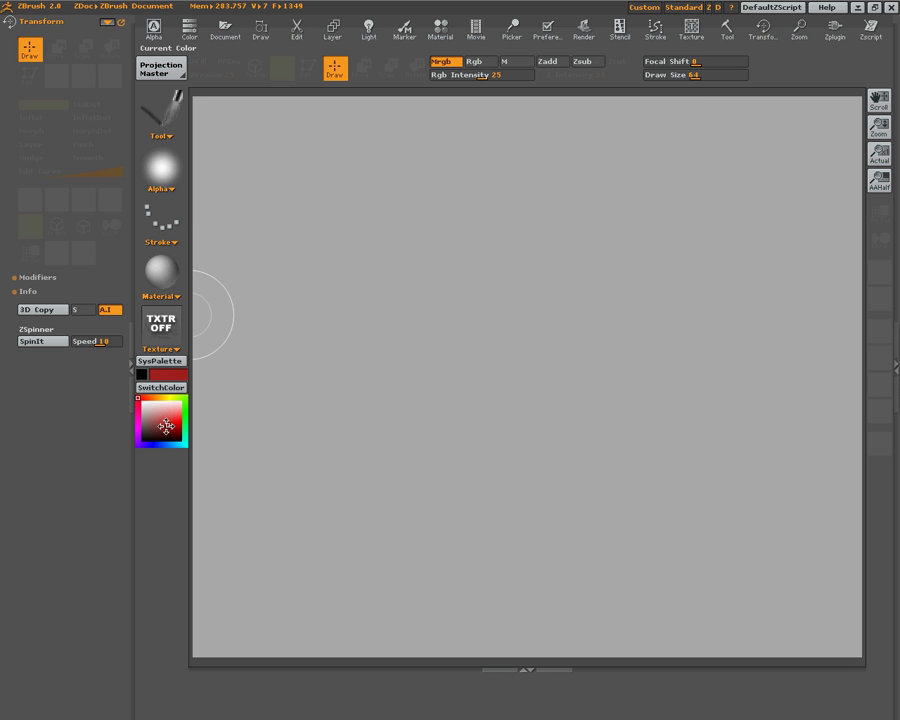
In Rgb-only mode, paint a wavy dark red stroke and a curved one below it.
left_click(478, 62)
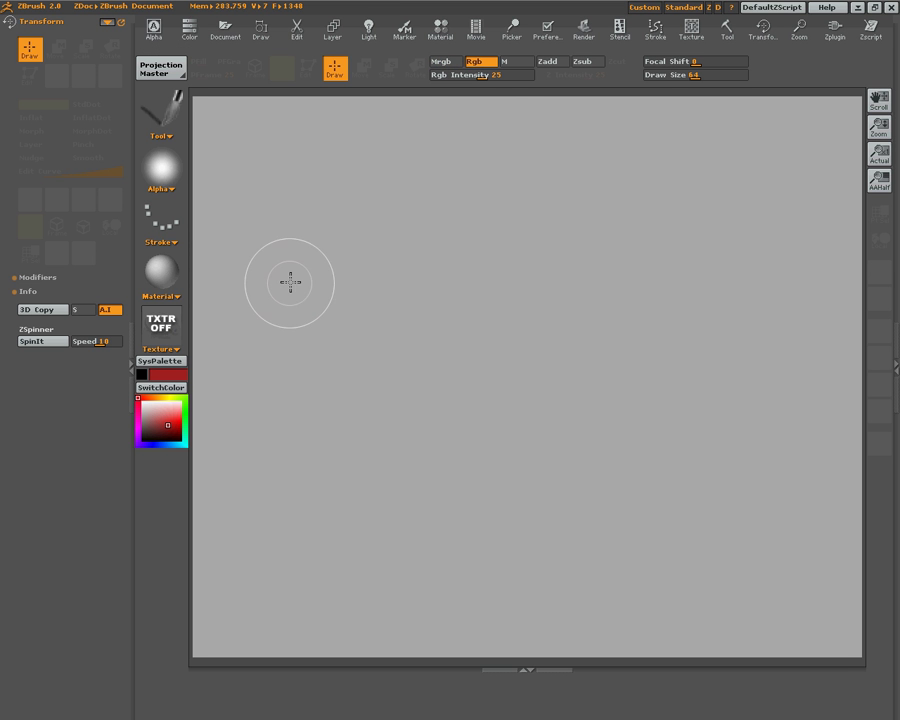
mouse_move(300, 288)
left_mouse_down()
mouse_move(589, 330)
mouse_move(655, 355)
left_mouse_up()
mouse_move(304, 430)
left_mouse_down()
mouse_move(530, 516)
mouse_move(650, 338)
left_mouse_up()
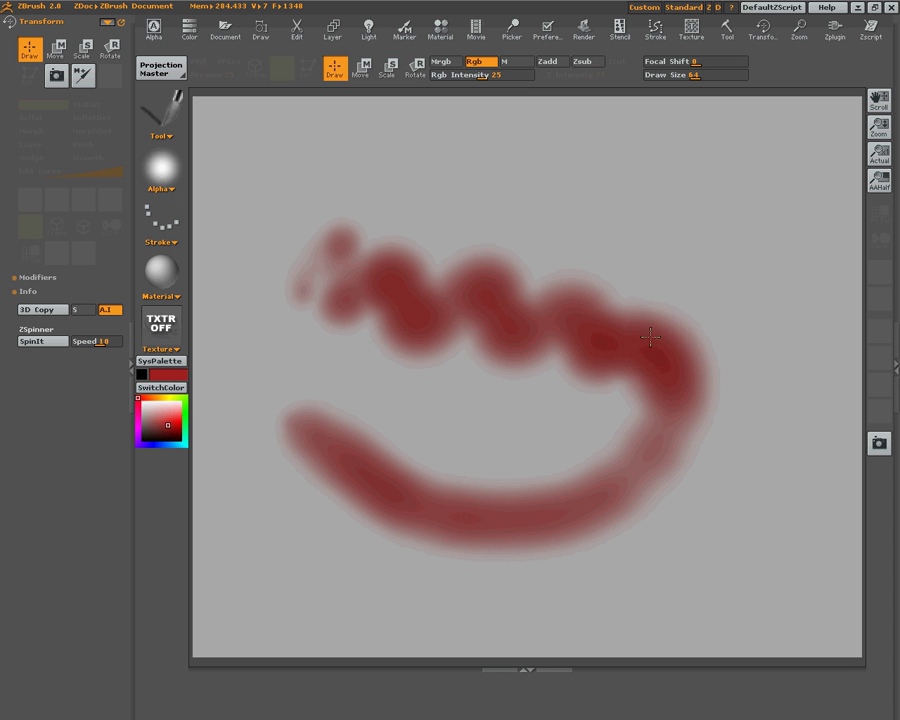
Paint green strokes over the middle and a long green loop around the drawing.
left_click(184, 412)
mouse_move(330, 405)
left_mouse_down()
mouse_move(400, 312)
mouse_move(552, 380)
left_mouse_up()
mouse_move(295, 250)
left_mouse_down()
mouse_move(342, 165)
mouse_move(558, 247)
mouse_move(729, 362)
mouse_move(612, 460)
mouse_move(727, 422)
mouse_move(737, 293)
mouse_move(466, 171)
mouse_move(230, 249)
mouse_move(300, 430)
left_mouse_up()
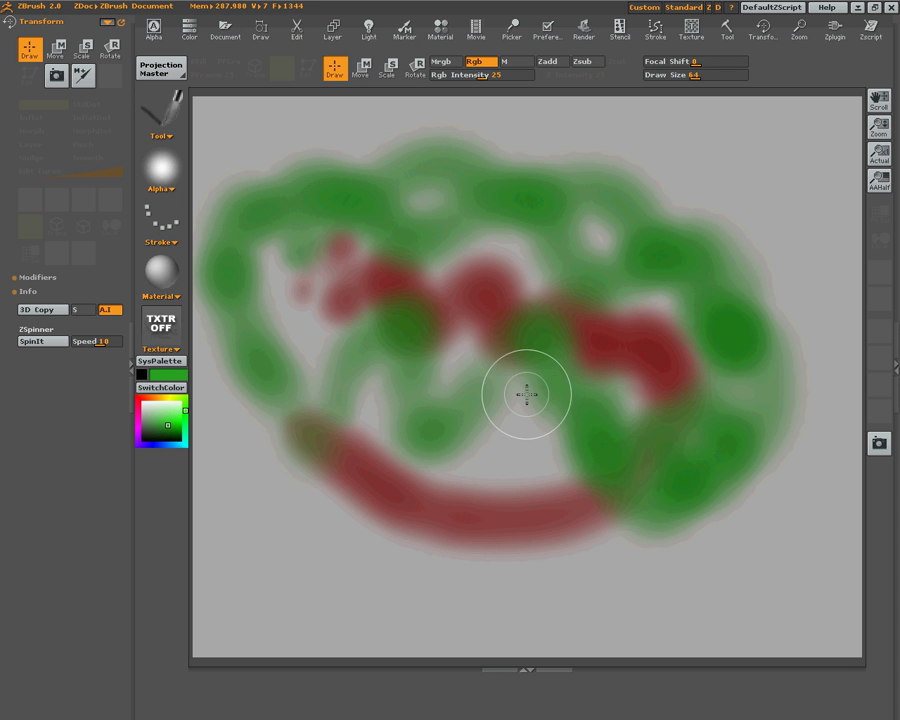